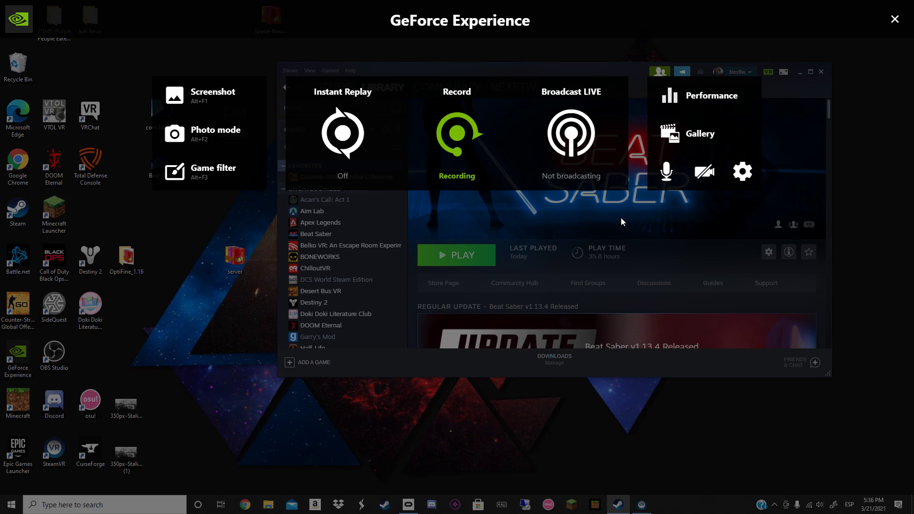
Close the GeForce Experience overlay to reveal the Steam library's Beat Saber page.
{"action": "left_click", "coordinate": [895, 20]}
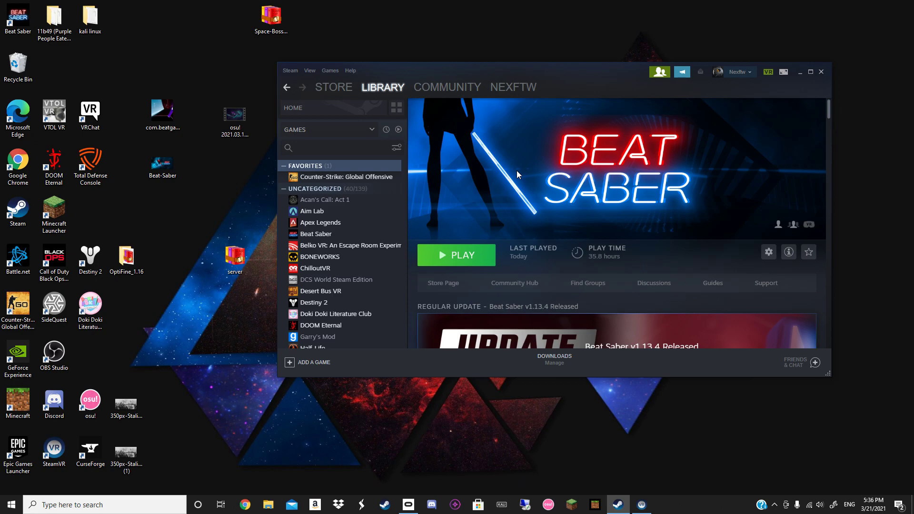
Launch Beat Saber from its Steam library page and let it load in its own window.
{"action": "left_click", "coordinate": [474, 259]}
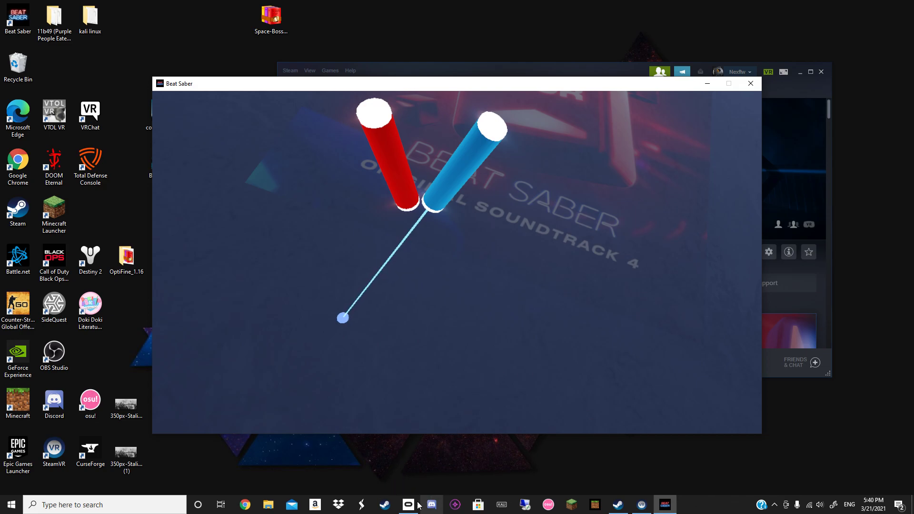
{"action": "left_click", "coordinate": [246, 506]}
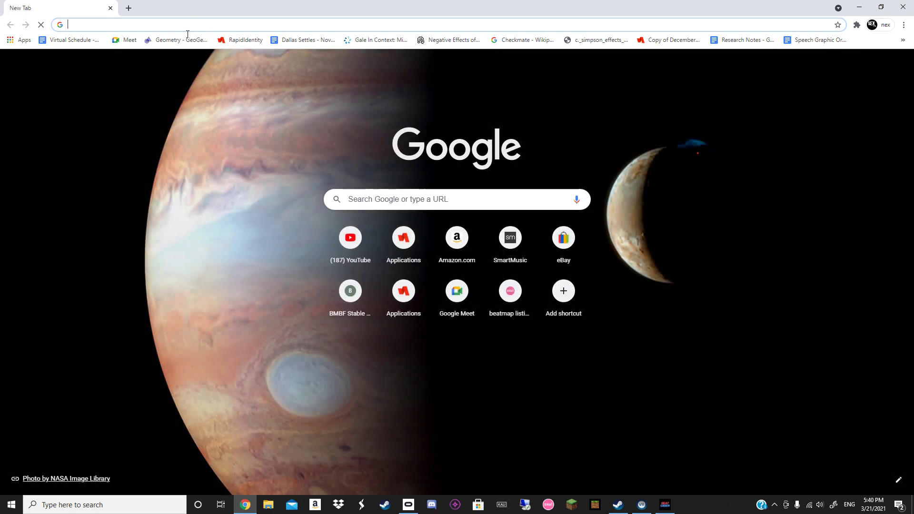
Search 'mod assistant' in Chrome and open the ModAssistant GitHub repository down to its README.
{"action": "left_click", "coordinate": [196, 30]}
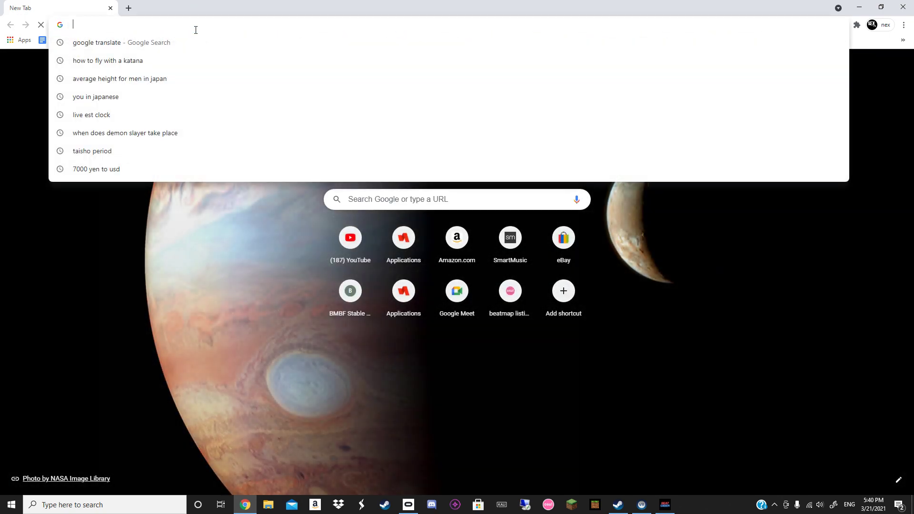
{"action": "type", "text": "modas"}
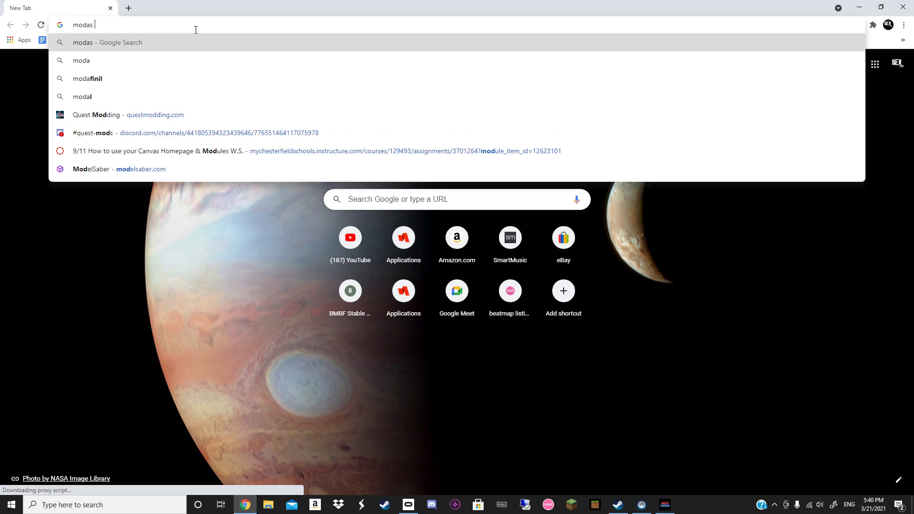
{"action": "key", "text": "BackSpace"}
{"action": "type", "text": "ass"}
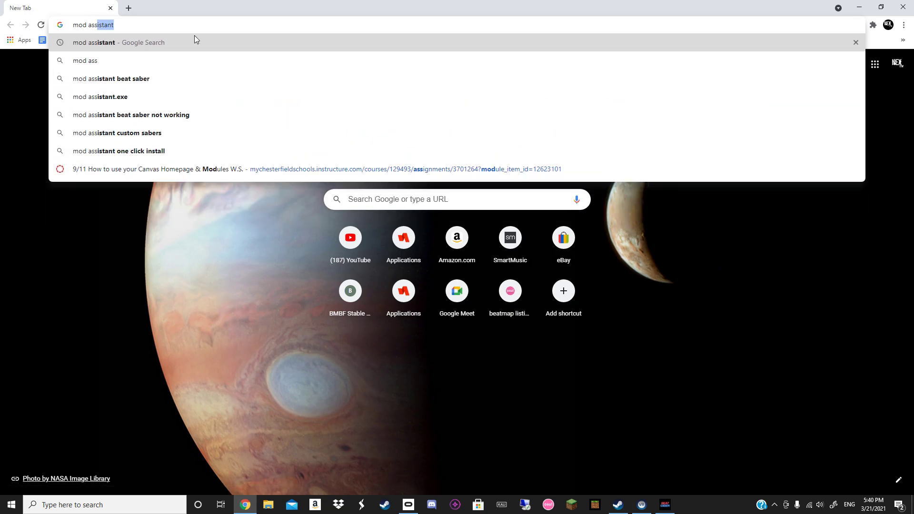
{"action": "key", "text": "Return"}
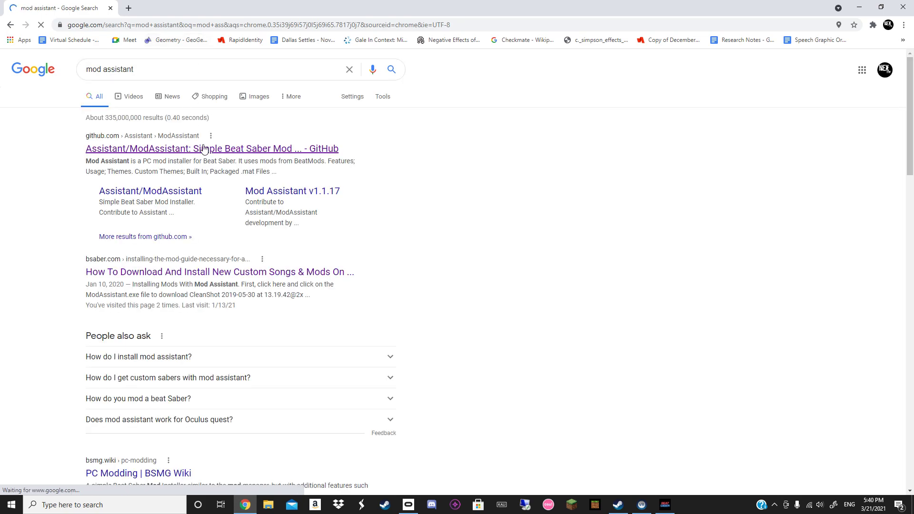
{"action": "left_click", "coordinate": [204, 149]}
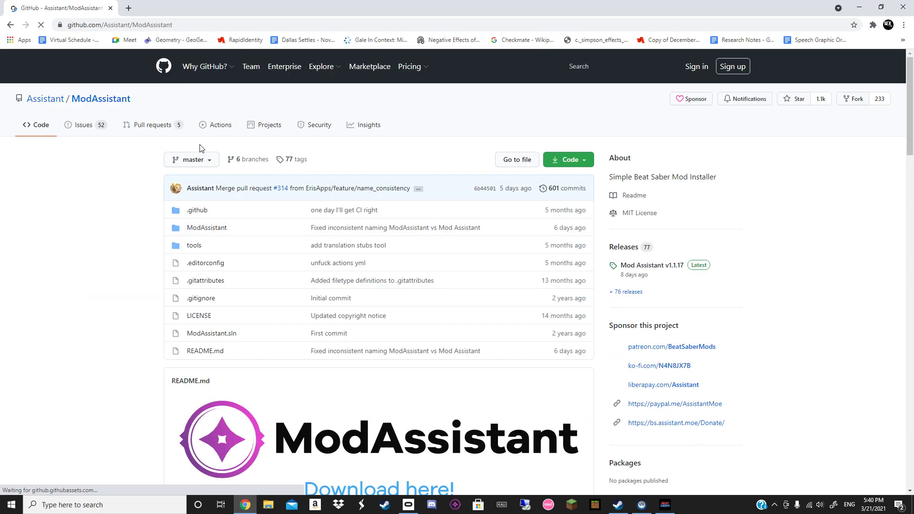
{"action": "scroll", "coordinate": [283, 233], "scroll_direction": "down", "scroll_amount": 4}
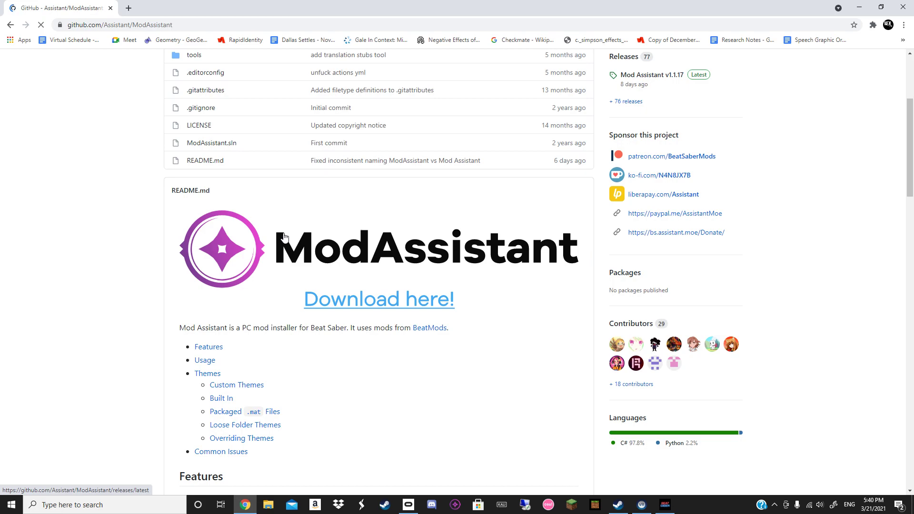
{"action": "scroll", "coordinate": [282, 233], "scroll_direction": "down", "scroll_amount": 1}
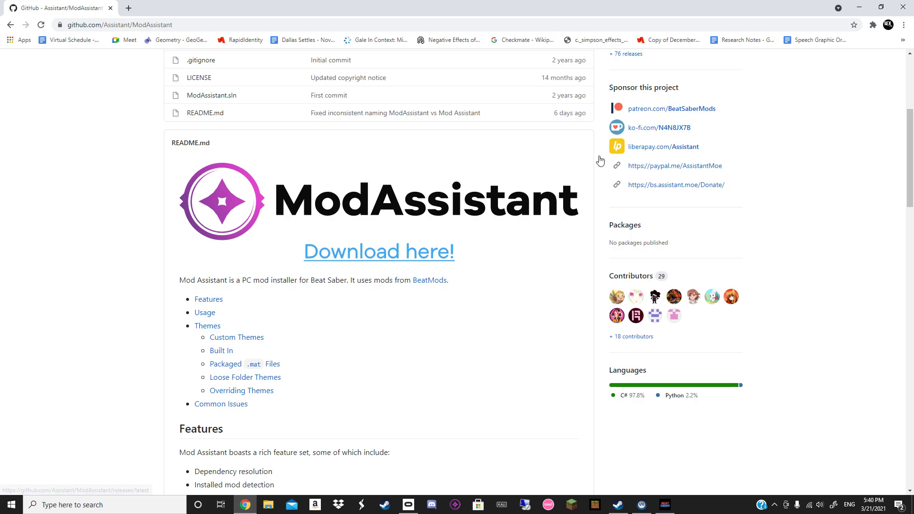
{"action": "left_click", "coordinate": [461, 508]}
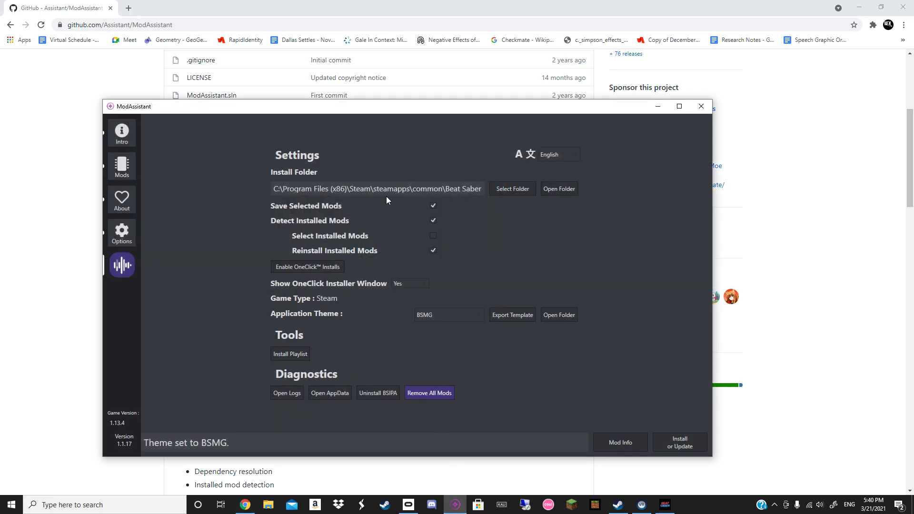
Accept the ModAssistant terms with I Agree on the Intro page and show the Mods list.
{"action": "left_click", "coordinate": [127, 164]}
{"action": "left_click", "coordinate": [127, 135]}
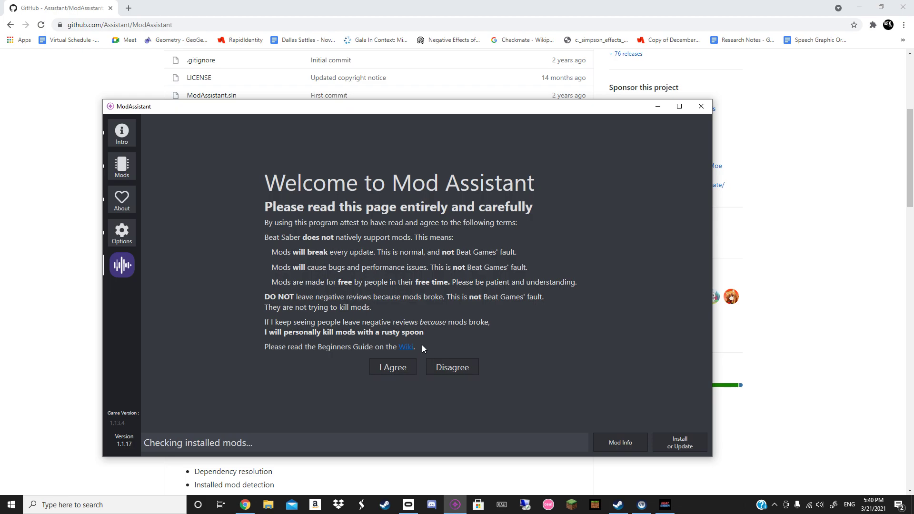
{"action": "left_click", "coordinate": [393, 368]}
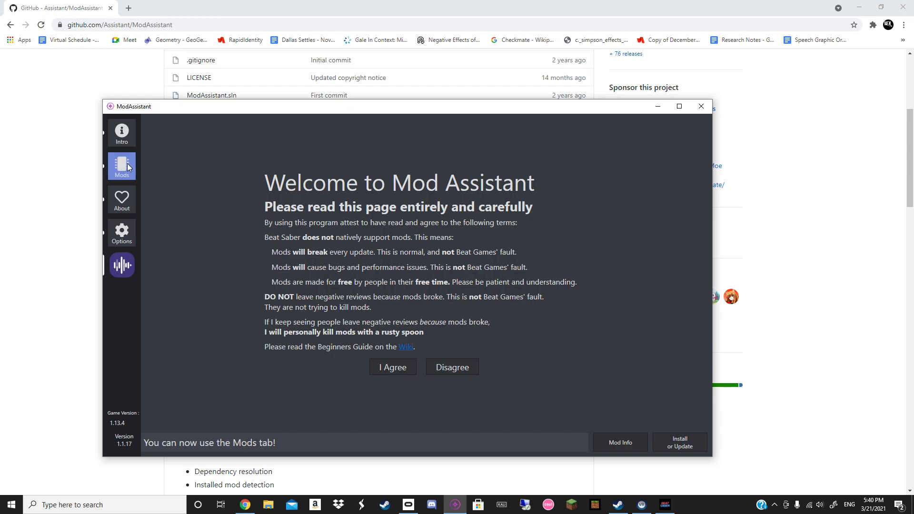
{"action": "left_click", "coordinate": [127, 164]}
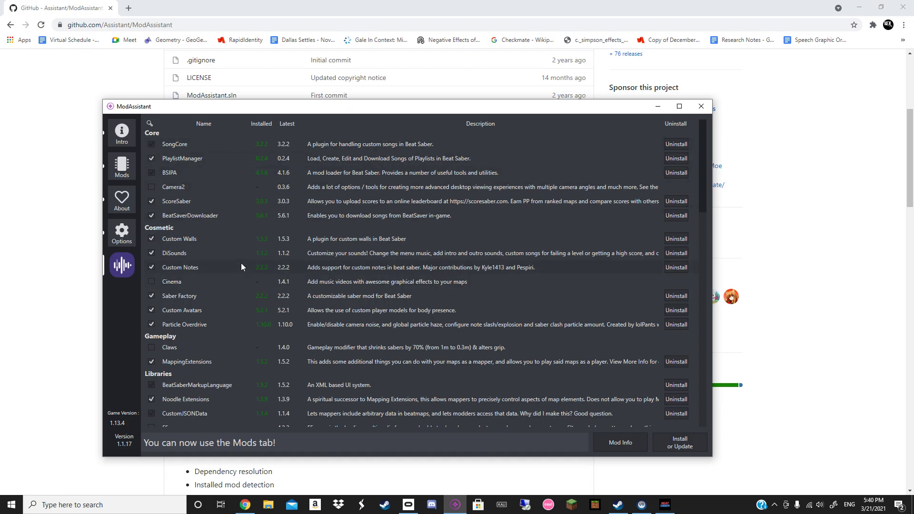
Scroll the mod list down to the Lighting, Multiplayer, Other and Practice / Training sections.
{"action": "scroll", "coordinate": [240, 263], "scroll_direction": "down", "scroll_amount": 4}
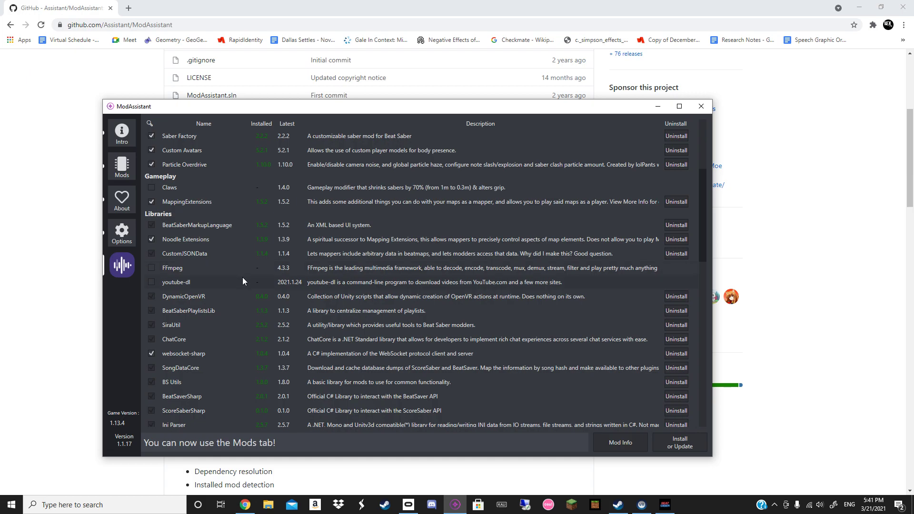
{"action": "scroll", "coordinate": [243, 279], "scroll_direction": "down", "scroll_amount": 2}
{"action": "scroll", "coordinate": [242, 279], "scroll_direction": "down", "scroll_amount": 1}
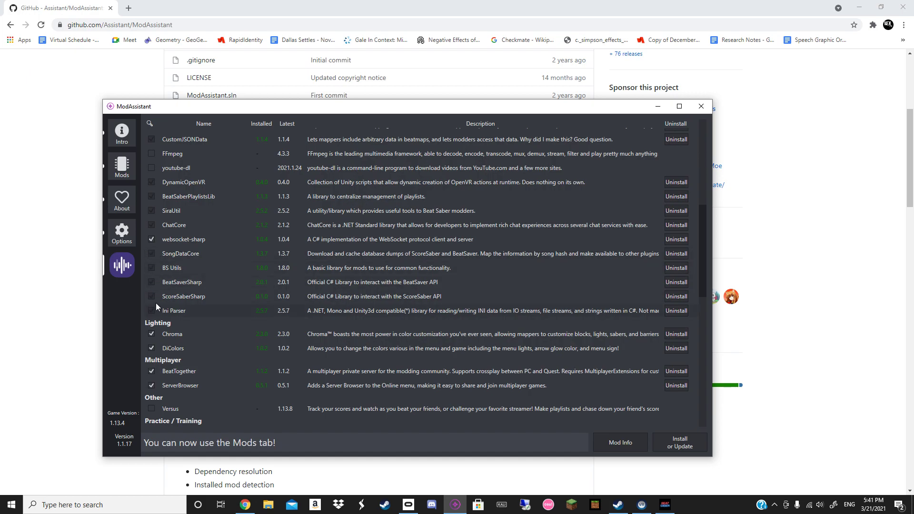
Select the SongDataCore library entry, then scroll back up to the Core mods.
{"action": "left_click", "coordinate": [149, 269]}
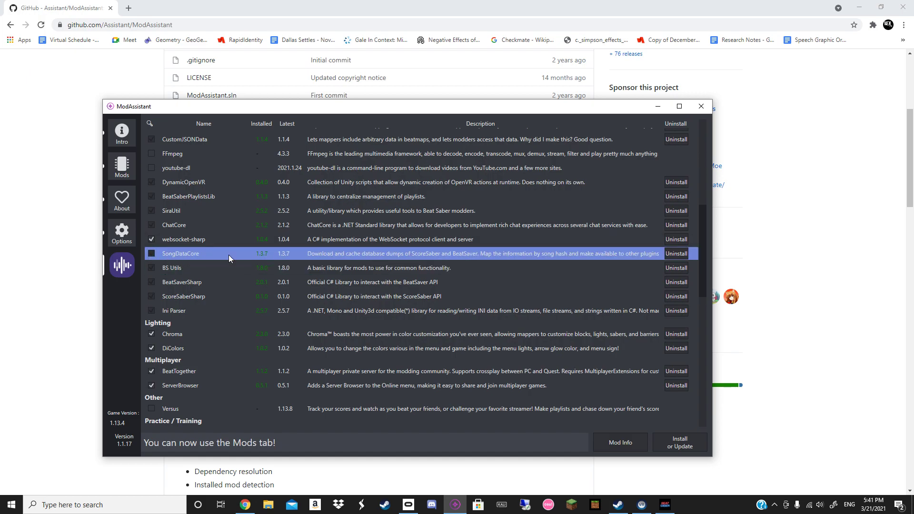
{"action": "scroll", "coordinate": [205, 305], "scroll_direction": "up", "scroll_amount": 10}
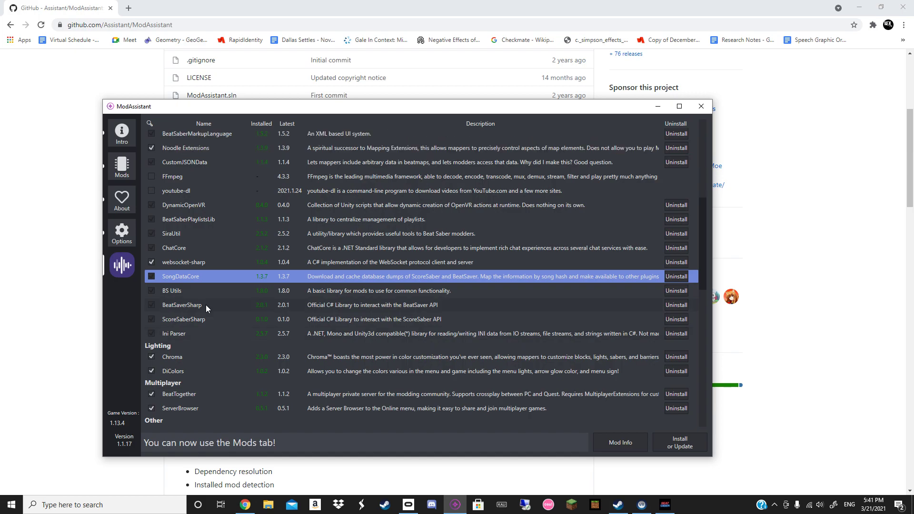
{"action": "scroll", "coordinate": [206, 307], "scroll_direction": "up", "scroll_amount": 2}
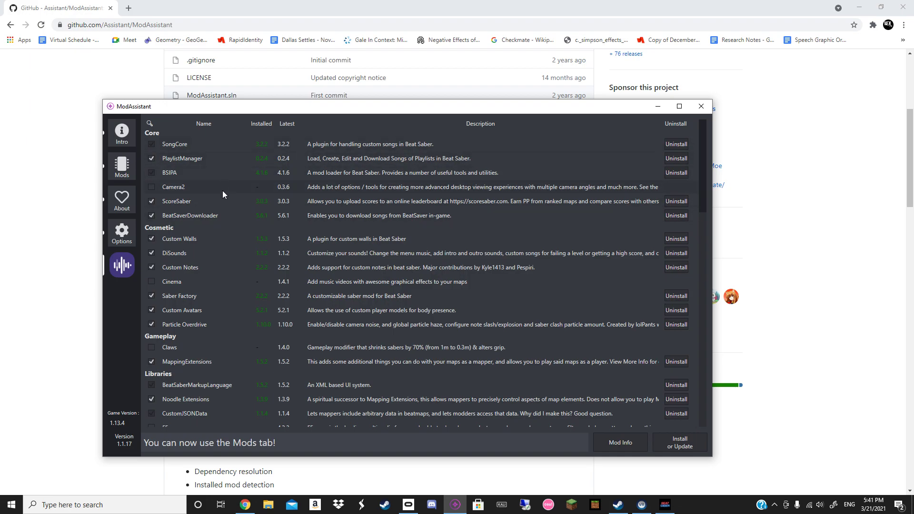
{"action": "scroll", "coordinate": [207, 276], "scroll_direction": "down", "scroll_amount": 4}
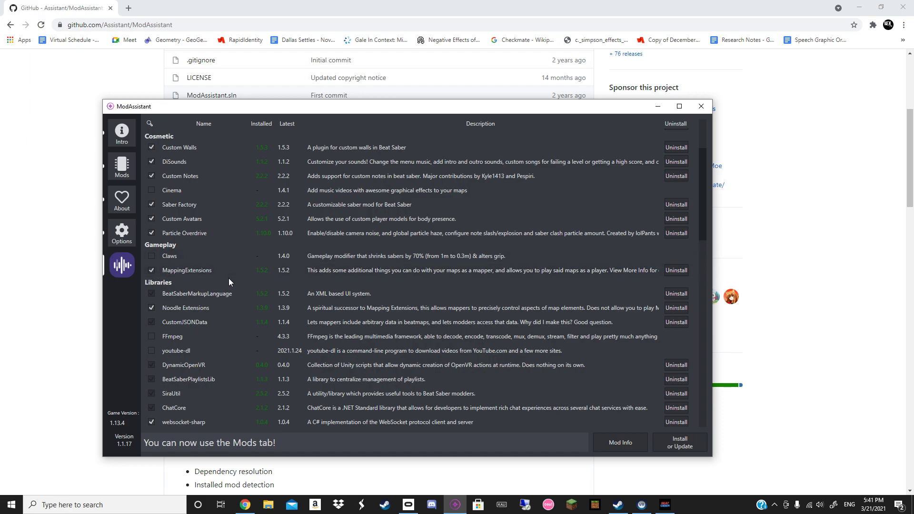
{"action": "scroll", "coordinate": [233, 286], "scroll_direction": "down", "scroll_amount": 3}
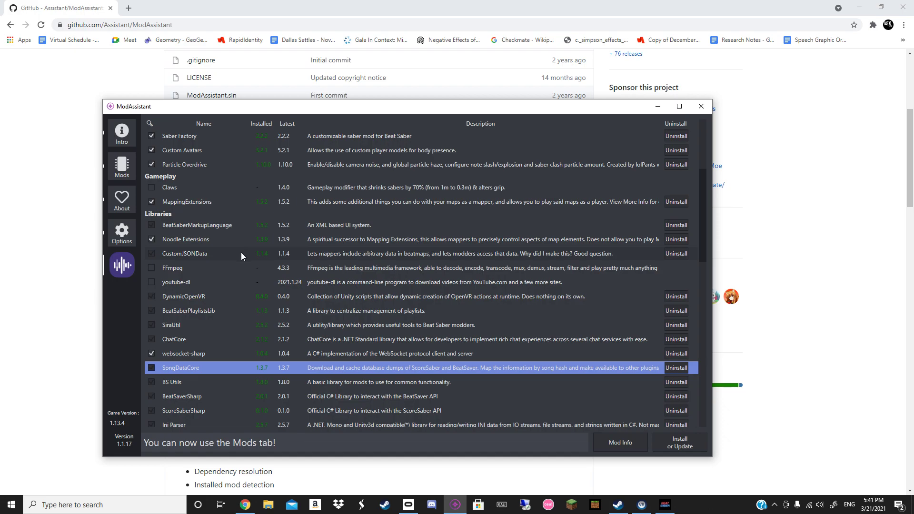
{"action": "scroll", "coordinate": [239, 259], "scroll_direction": "down", "scroll_amount": 6}
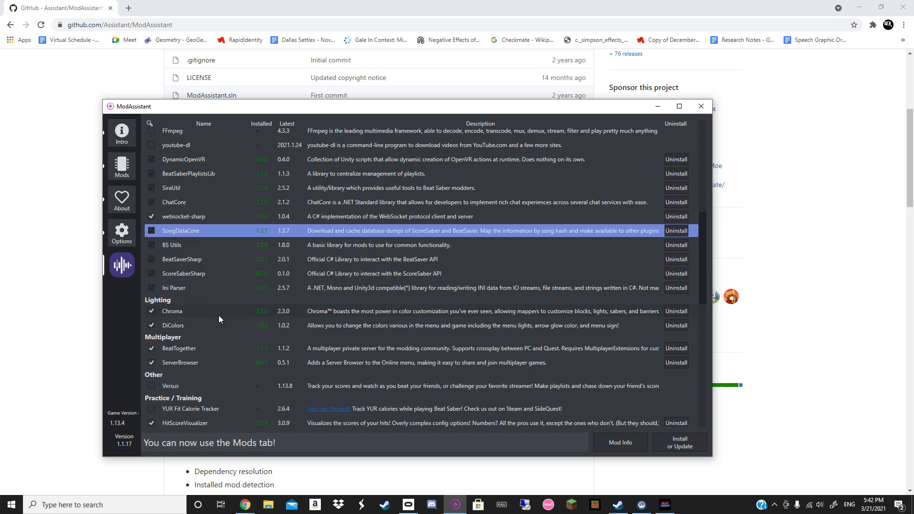
{"action": "scroll", "coordinate": [224, 305], "scroll_direction": "up", "scroll_amount": 5}
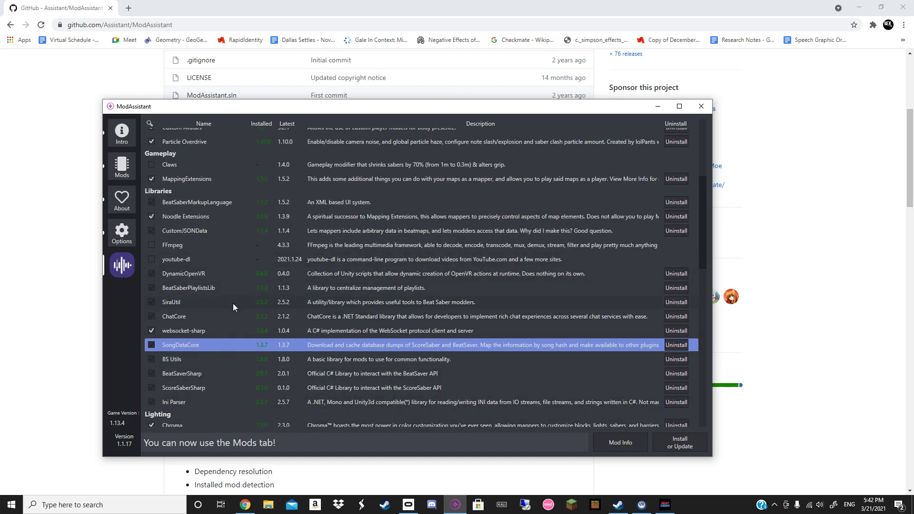
{"action": "scroll", "coordinate": [233, 303], "scroll_direction": "up", "scroll_amount": 8}
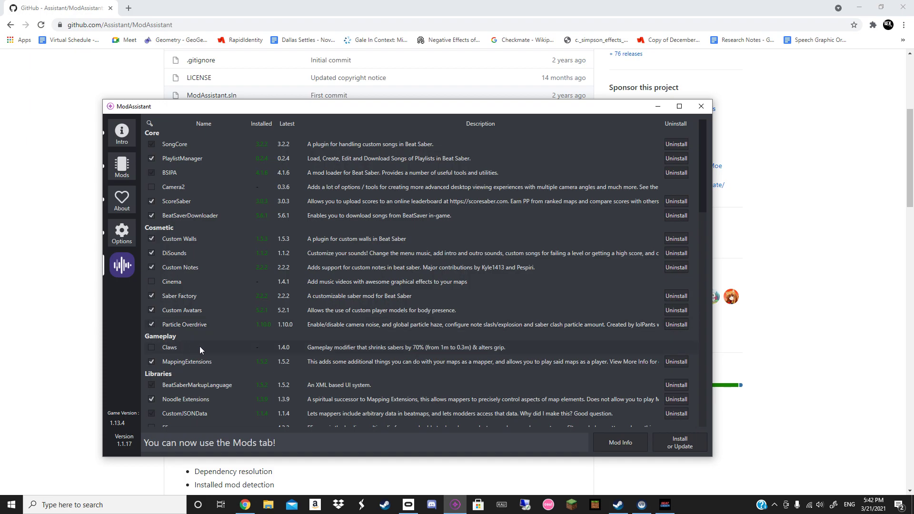
{"action": "scroll", "coordinate": [210, 345], "scroll_direction": "down", "scroll_amount": 3}
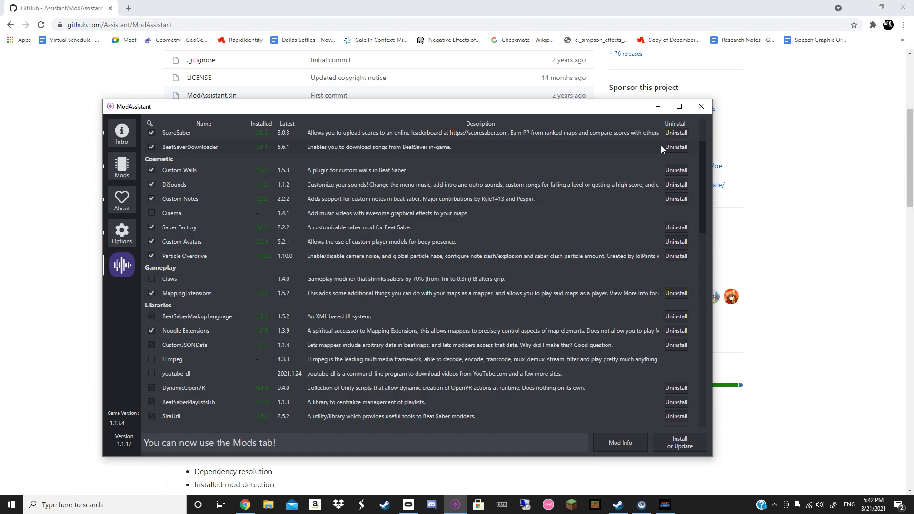
Close ModAssistant and bring the running Beat Saber window back to the front.
{"action": "left_click", "coordinate": [700, 106]}
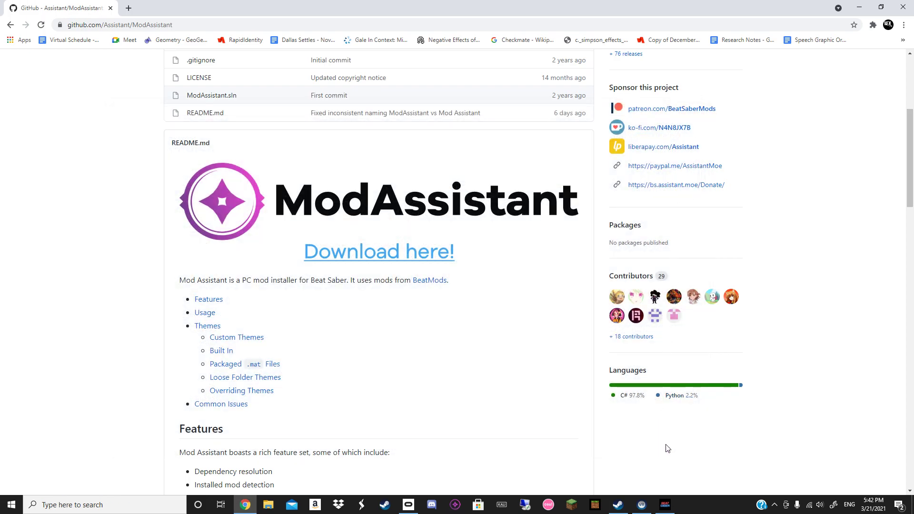
{"action": "left_click", "coordinate": [659, 507]}
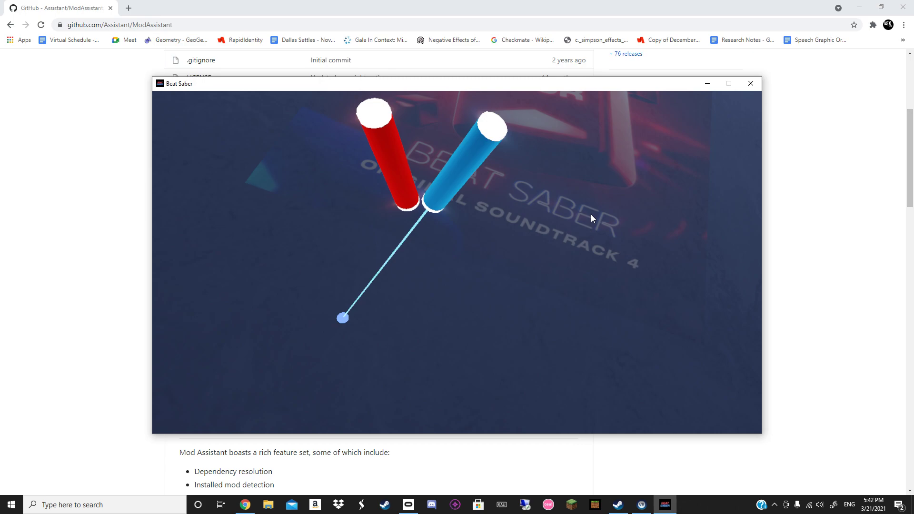